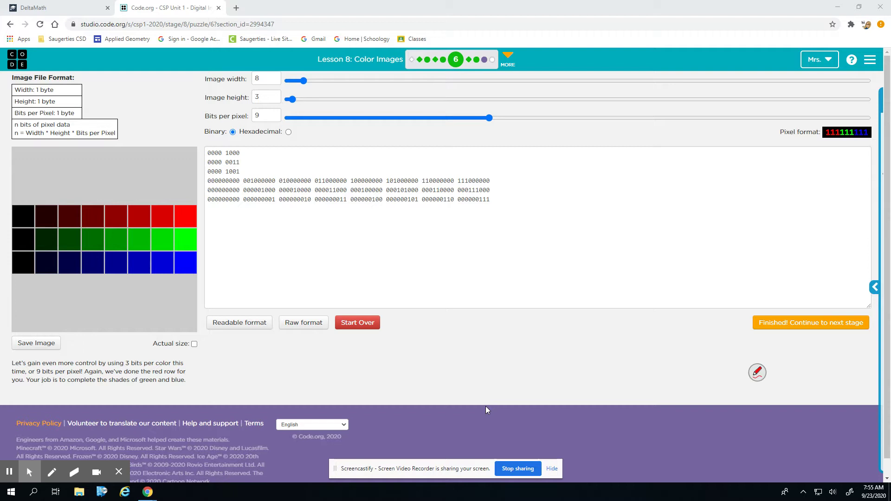
- Mark puzzle 6 and draw red arrows across the pixel image's width and height
mouse_move(457, 100)
left_mouse_down()
mouse_move(458, 75)
mouse_move(466, 81)
mouse_move(450, 82)
left_mouse_up()
left_click_drag(128, 191, 188, 188)
mouse_move(178, 183)
left_mouse_down()
mouse_move(179, 193)
mouse_move(128, 191)
mouse_move(137, 198)
left_mouse_up()
left_click_drag(214, 213, 215, 268)
mouse_move(209, 260)
left_mouse_down()
mouse_move(214, 271)
mouse_move(223, 260)
left_mouse_up()
left_click_drag(206, 221, 215, 211)
left_click_drag(214, 211, 224, 222)
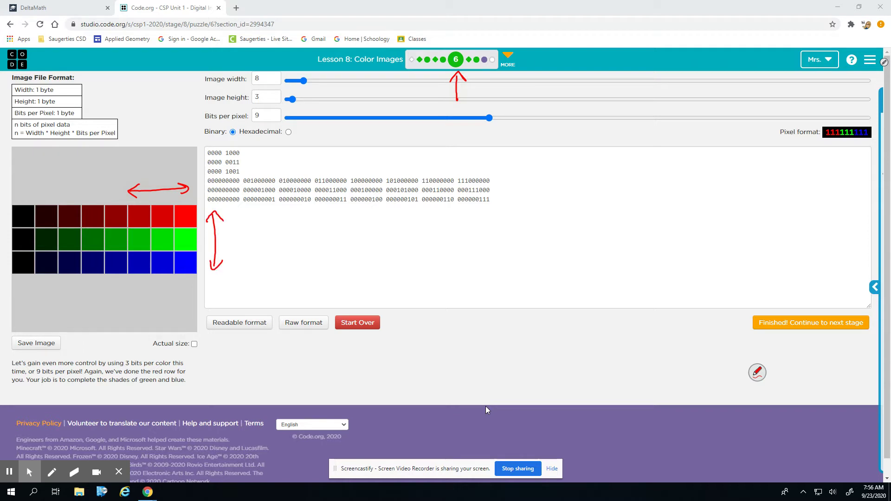
- Point to the 0000 1000 and 0000 0011 lines and circle image width 8 and height 3
mouse_move(249, 152)
left_mouse_down()
mouse_move(274, 152)
mouse_move(261, 160)
left_mouse_up()
left_click_drag(258, 72, 266, 74)
mouse_move(257, 163)
left_mouse_down()
mouse_move(279, 162)
mouse_move(266, 166)
left_mouse_up()
left_click_drag(259, 90, 266, 92)
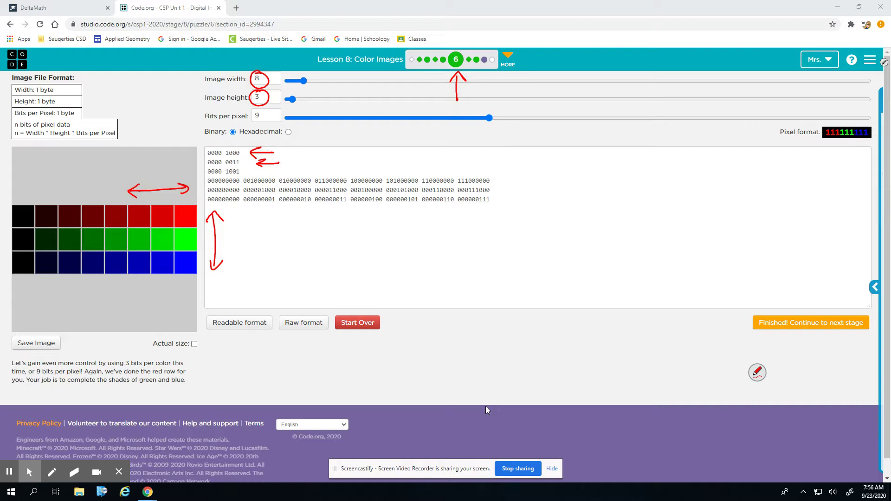
- Circle 9 bits per pixel and bracket the pixel's bits into labelled R, G and B groups
mouse_move(269, 108)
left_mouse_down()
mouse_move(272, 125)
mouse_move(260, 106)
left_mouse_up()
left_click_drag(497, 158, 559, 152)
left_click_drag(572, 154, 641, 150)
left_click_drag(651, 149, 804, 149)
mouse_move(603, 137)
left_mouse_down()
mouse_move(603, 128)
mouse_move(498, 126)
mouse_move(496, 148)
left_mouse_up()
mouse_move(542, 118)
left_mouse_down()
mouse_move(553, 96)
mouse_move(561, 115)
left_mouse_up()
mouse_move(617, 138)
left_mouse_down()
mouse_move(615, 121)
mouse_move(704, 119)
mouse_move(705, 134)
left_mouse_up()
left_click_drag(669, 87, 670, 103)
mouse_move(721, 135)
left_mouse_down()
mouse_move(807, 117)
mouse_move(808, 136)
left_mouse_up()
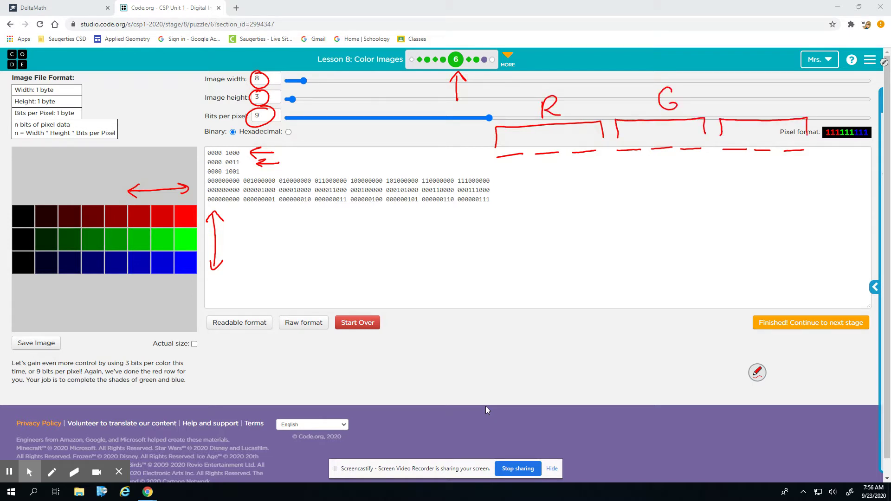
left_click_drag(758, 94, 760, 114)
- Underline the red-row codes 000000000 to 111000000, arrow the green row, then switch to DeltaMath
mouse_move(212, 186)
left_mouse_down()
mouse_move(239, 184)
mouse_move(209, 185)
mouse_move(270, 184)
left_mouse_up()
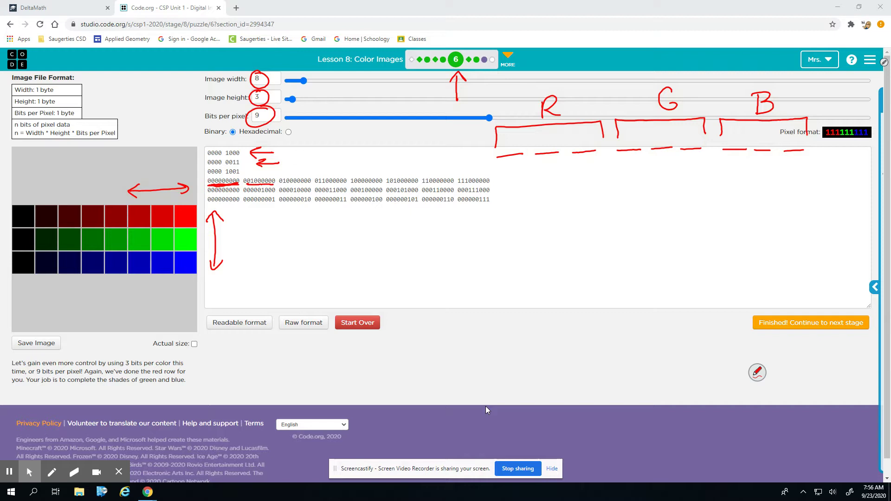
left_click_drag(282, 185, 342, 184)
mouse_move(459, 184)
left_mouse_down()
mouse_move(491, 183)
mouse_move(459, 185)
mouse_move(464, 171)
left_mouse_up()
left_click_drag(221, 238, 201, 239)
mouse_move(207, 234)
left_mouse_down()
mouse_move(200, 240)
mouse_move(229, 258)
left_mouse_up()
mouse_move(214, 253)
left_mouse_down()
mouse_move(205, 260)
mouse_move(213, 267)
left_mouse_up()
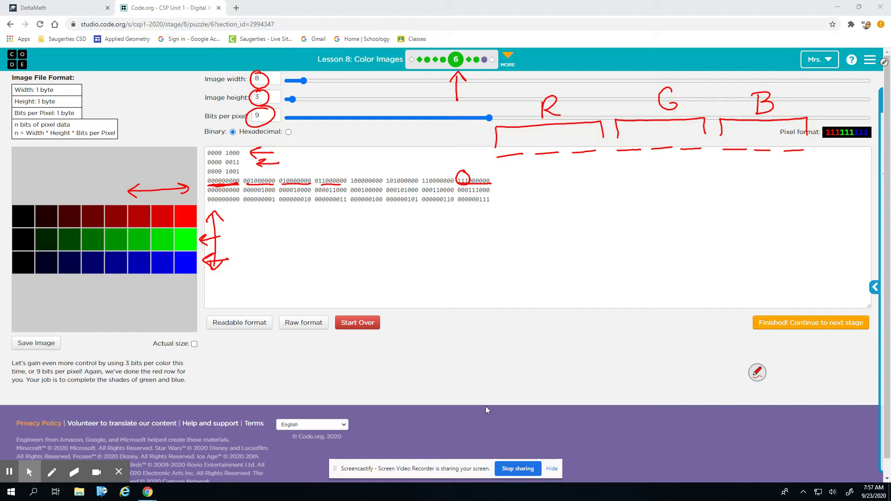
left_click(56, 11)
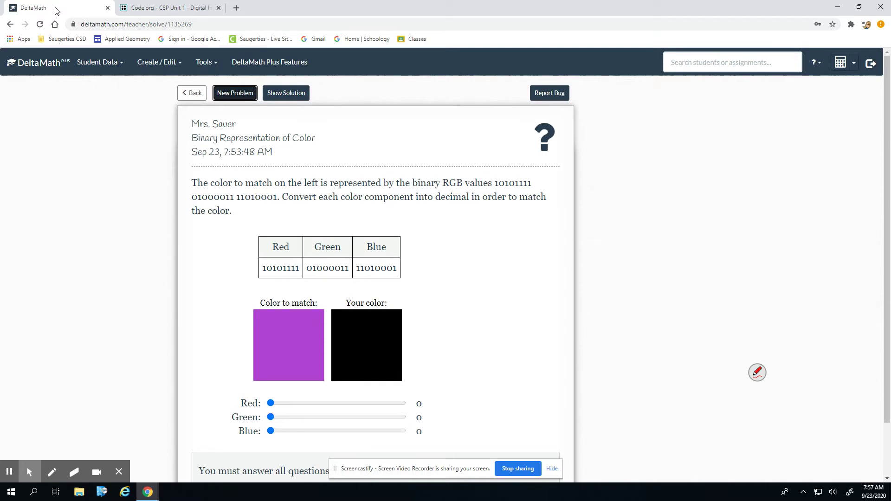
- Write 256 and the range 0 – 255 with arrows to each colour component
left_click_drag(368, 111, 382, 125)
left_click_drag(403, 109, 390, 125)
left_click_drag(413, 110, 410, 122)
mouse_move(359, 136)
left_mouse_down()
mouse_move(316, 156)
mouse_move(285, 206)
mouse_move(346, 204)
left_mouse_up()
mouse_move(386, 136)
left_mouse_down()
mouse_move(398, 207)
mouse_move(405, 196)
left_mouse_up()
left_click_drag(387, 196, 398, 204)
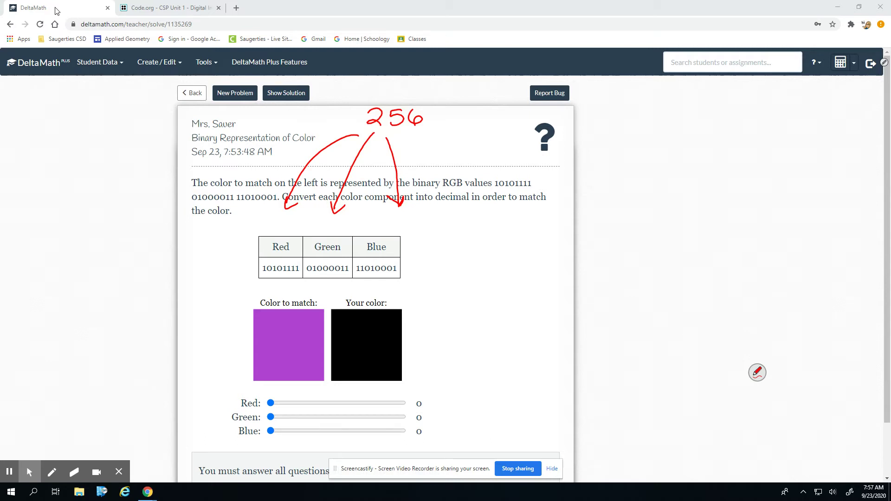
mouse_move(354, 84)
left_mouse_down()
mouse_move(409, 85)
mouse_move(422, 97)
left_mouse_up()
mouse_move(430, 83)
left_mouse_down()
mouse_move(432, 98)
mouse_move(447, 96)
left_mouse_up()
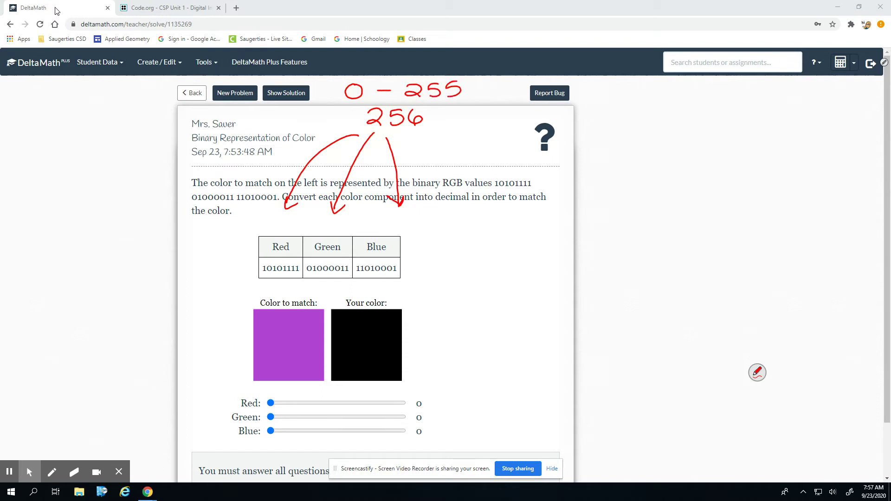
- Circle the red value 10101111 and copy its digits beside the problem
mouse_move(274, 252)
left_mouse_down()
mouse_move(278, 291)
mouse_move(300, 257)
mouse_move(271, 254)
left_mouse_up()
left_click_drag(599, 153, 597, 172)
mouse_move(613, 152)
left_mouse_down()
mouse_move(610, 169)
mouse_move(615, 152)
mouse_move(639, 165)
mouse_move(659, 148)
mouse_move(679, 163)
mouse_move(708, 163)
left_mouse_up()
- Write place values 1 through 128 over 10101111 and circle the 1 bits
left_click_drag(729, 140, 728, 157)
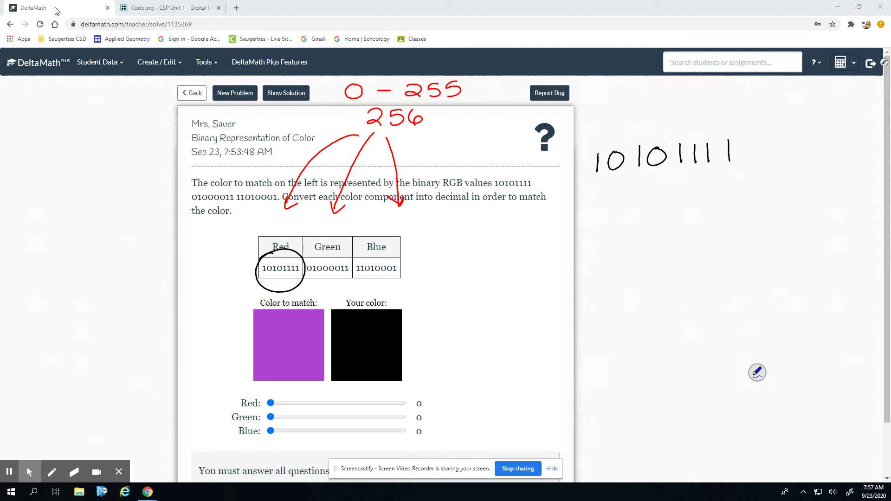
mouse_move(729, 113)
left_mouse_down()
mouse_move(729, 125)
mouse_move(699, 121)
left_mouse_up()
mouse_move(697, 114)
left_mouse_down()
mouse_move(675, 119)
mouse_move(674, 130)
mouse_move(678, 116)
mouse_move(655, 139)
left_mouse_up()
mouse_move(661, 129)
left_mouse_down()
mouse_move(656, 138)
mouse_move(663, 134)
mouse_move(633, 127)
mouse_move(652, 122)
mouse_move(614, 142)
left_mouse_up()
left_click_drag(622, 136, 627, 145)
left_click_drag(582, 128, 583, 140)
mouse_move(588, 126)
left_mouse_down()
mouse_move(596, 132)
mouse_move(601, 122)
mouse_move(580, 163)
mouse_move(599, 147)
mouse_move(716, 145)
mouse_move(708, 138)
left_mouse_up()
mouse_move(727, 132)
left_mouse_down()
mouse_move(732, 161)
mouse_move(729, 133)
left_mouse_up()
- Add 128+32+8+4+2+1 to get 175 and set the Red slider to 175
left_click_drag(629, 197, 629, 216)
mouse_move(638, 198)
left_mouse_down()
mouse_move(655, 213)
mouse_move(668, 192)
left_mouse_up()
mouse_move(646, 220)
left_mouse_down()
mouse_move(655, 229)
mouse_move(643, 242)
left_mouse_up()
mouse_move(667, 221)
left_mouse_down()
mouse_move(675, 220)
mouse_move(680, 239)
mouse_move(665, 251)
mouse_move(672, 245)
left_mouse_up()
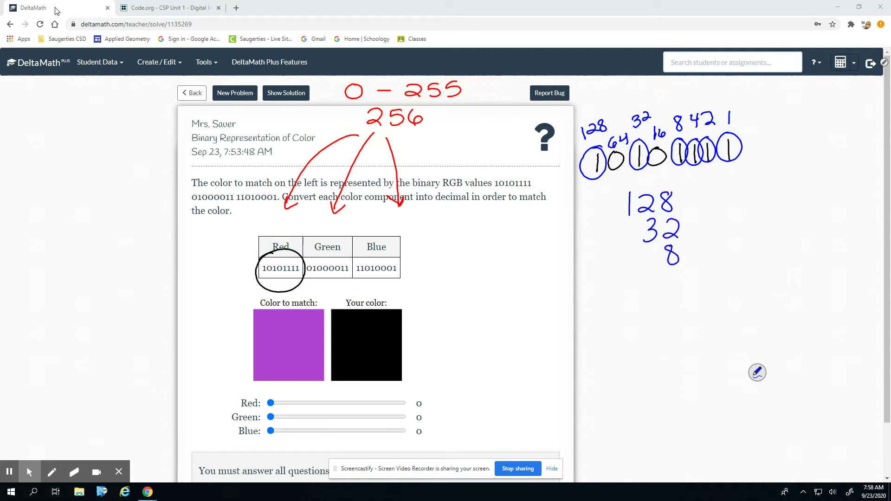
left_click_drag(668, 276, 681, 281)
mouse_move(677, 269)
left_mouse_down()
mouse_move(676, 341)
mouse_move(607, 357)
left_mouse_up()
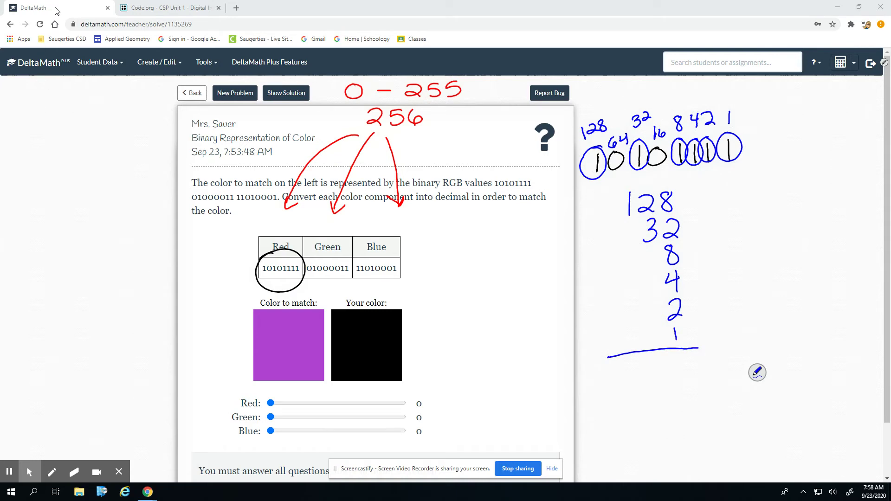
mouse_move(682, 222)
left_mouse_down()
mouse_move(696, 241)
mouse_move(686, 255)
left_mouse_up()
mouse_move(690, 305)
left_mouse_down()
mouse_move(703, 302)
mouse_move(711, 265)
mouse_move(676, 197)
left_mouse_up()
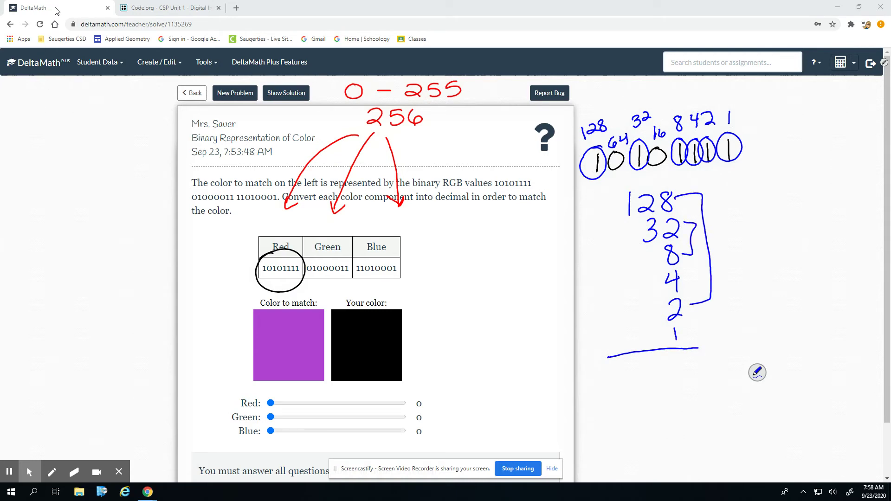
mouse_move(686, 358)
left_mouse_down()
mouse_move(676, 367)
mouse_move(679, 392)
left_mouse_up()
left_click_drag(643, 174, 656, 184)
mouse_move(649, 360)
left_mouse_down()
mouse_move(656, 388)
mouse_move(635, 382)
mouse_move(636, 391)
left_mouse_up()
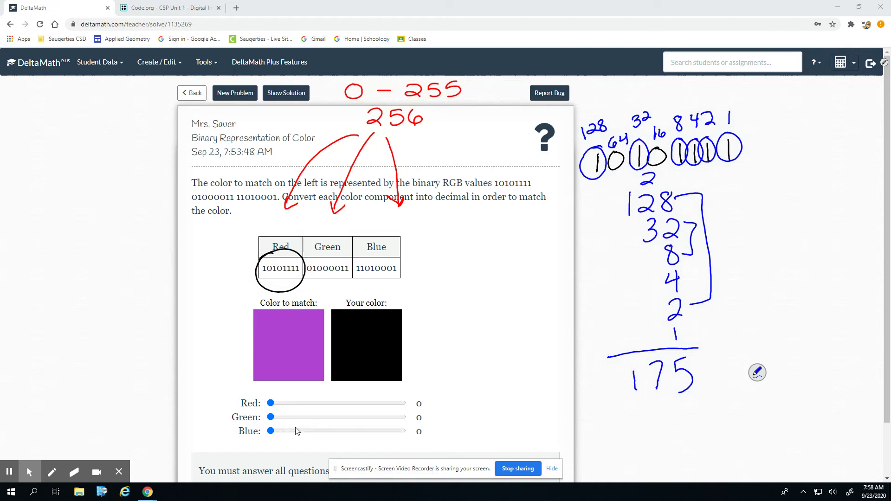
left_click_drag(272, 403, 363, 407)
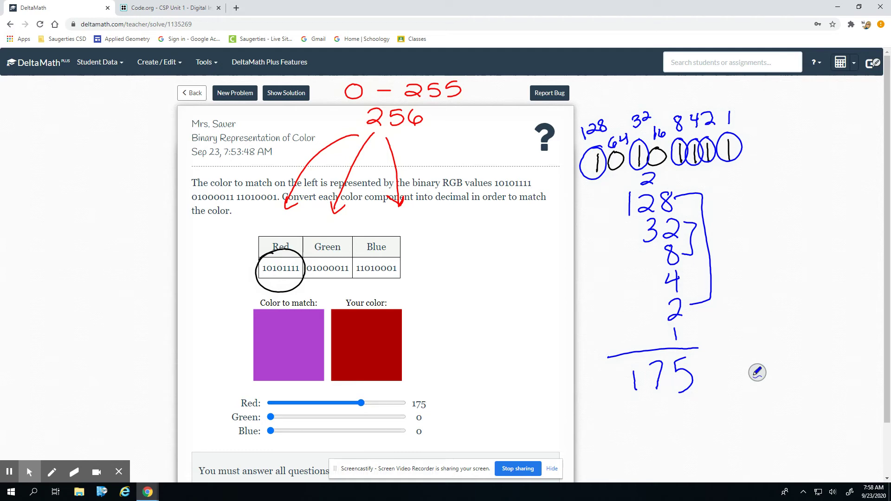
left_click(757, 373)
- Circle the green value 01000011, label the earlier working Red, and copy the green digits
mouse_move(330, 228)
left_mouse_down()
mouse_move(304, 253)
mouse_move(341, 230)
mouse_move(433, 228)
mouse_move(420, 237)
left_mouse_up()
mouse_move(625, 86)
left_mouse_down()
mouse_move(626, 105)
mouse_move(668, 84)
mouse_move(671, 103)
left_mouse_up()
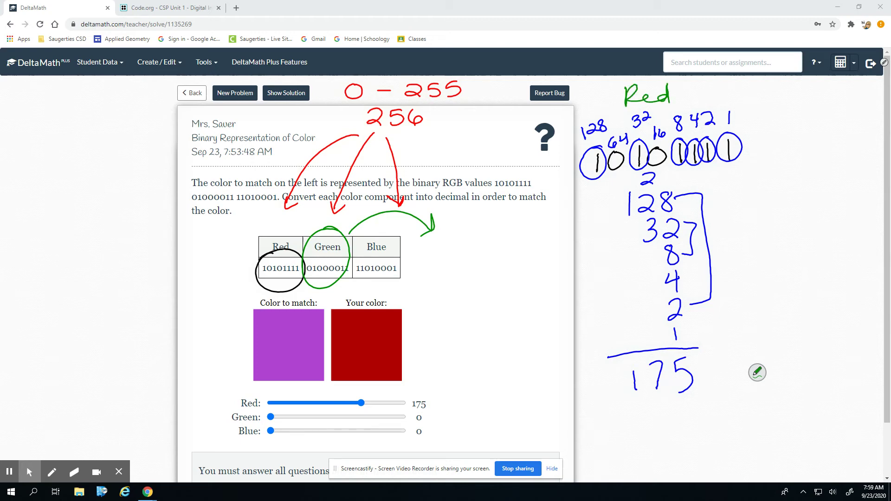
mouse_move(454, 235)
left_mouse_down()
mouse_move(473, 249)
mouse_move(486, 234)
mouse_move(502, 245)
mouse_move(501, 233)
left_mouse_up()
mouse_move(513, 232)
left_mouse_down()
mouse_move(508, 244)
mouse_move(516, 235)
left_mouse_up()
mouse_move(533, 232)
left_mouse_down()
mouse_move(527, 241)
mouse_move(534, 232)
mouse_move(562, 249)
left_mouse_up()
left_click_drag(352, 231, 331, 287)
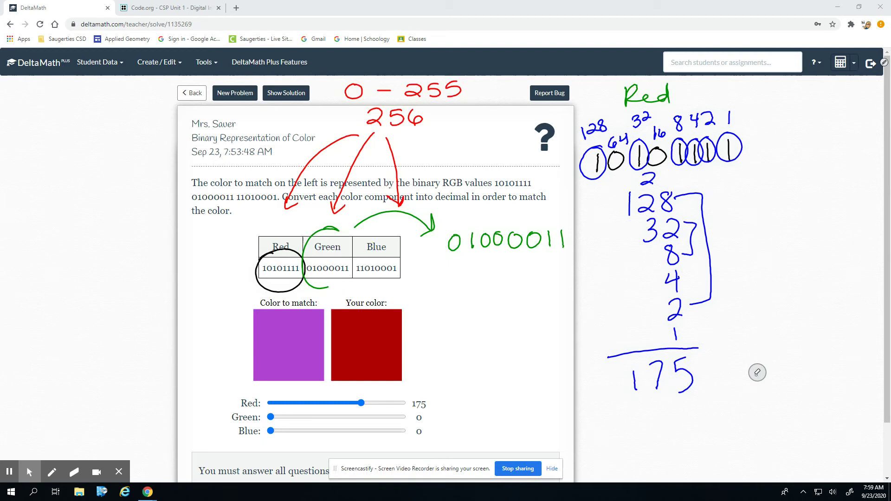
- Write place values 64, 2 and 1, total 67, and set the Green slider to 67
mouse_move(470, 212)
left_mouse_down()
mouse_move(466, 223)
mouse_move(486, 214)
left_mouse_up()
left_click_drag(484, 204, 484, 220)
left_click_drag(543, 212, 566, 219)
left_click_drag(227, 344, 251, 351)
mouse_move(246, 336)
left_mouse_down()
mouse_move(251, 354)
mouse_move(243, 360)
left_mouse_up()
mouse_move(518, 267)
left_mouse_down()
mouse_move(514, 276)
mouse_move(529, 279)
mouse_move(536, 269)
left_mouse_up()
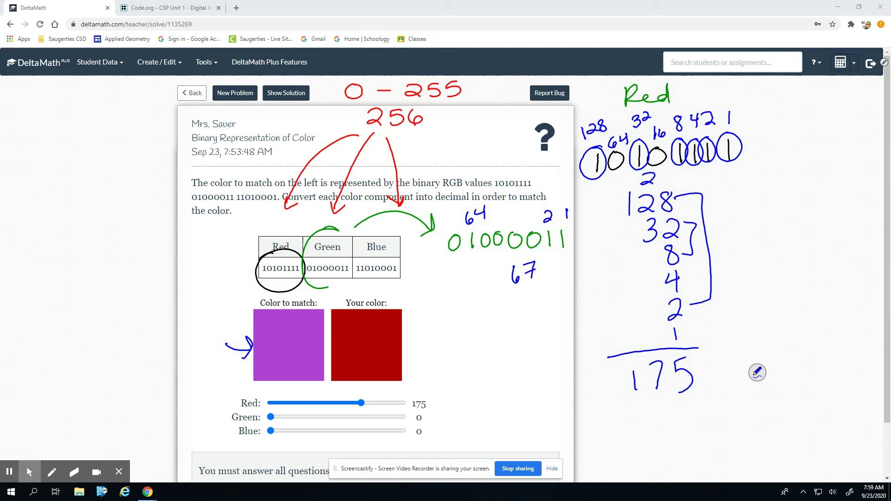
left_click(271, 417)
left_click_drag(271, 417, 307, 420)
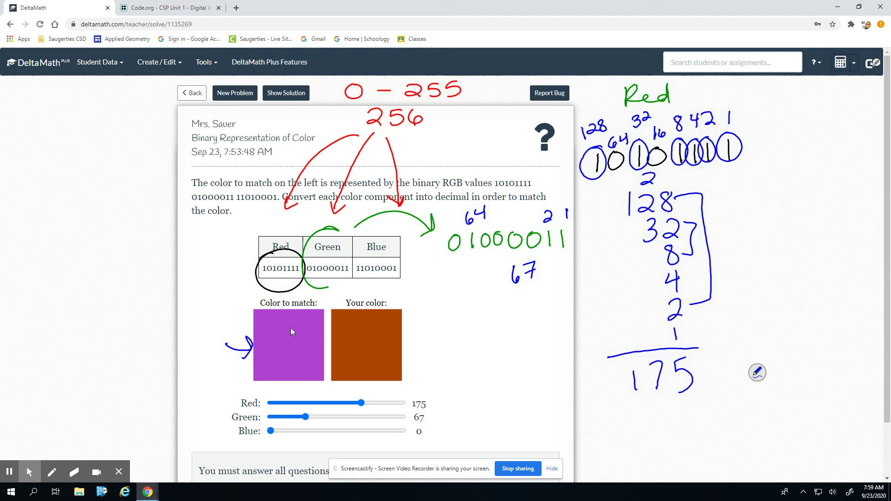
- Circle the blue value 11010001, copy its digits, and list 128 and 64
mouse_move(369, 254)
left_mouse_down()
mouse_move(398, 262)
mouse_move(357, 254)
left_mouse_up()
left_click_drag(456, 326, 455, 346)
mouse_move(467, 327)
left_mouse_down()
mouse_move(463, 344)
mouse_move(478, 326)
mouse_move(491, 339)
mouse_move(505, 325)
mouse_move(534, 321)
mouse_move(549, 333)
left_mouse_up()
left_click_drag(477, 358, 477, 375)
left_click_drag(485, 360, 500, 370)
mouse_move(505, 351)
left_mouse_down()
mouse_move(495, 391)
mouse_move(508, 377)
mouse_move(515, 390)
mouse_move(498, 417)
mouse_move(523, 405)
mouse_move(518, 428)
left_mouse_up()
- Add 16 and 1 for a blue total of 209 and raise the Blue slider toward 209
left_click_drag(530, 432, 491, 436)
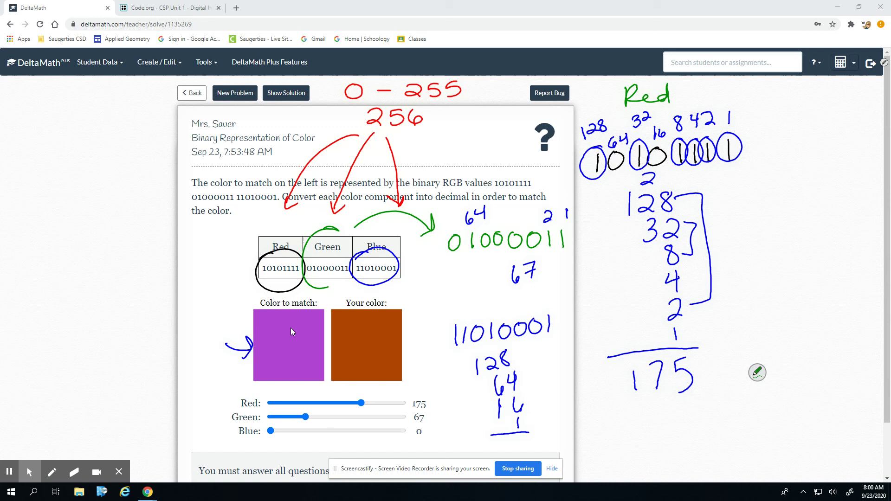
left_click_drag(523, 434, 523, 433)
left_click_drag(496, 330, 494, 342)
left_click_drag(507, 437, 504, 437)
left_click_drag(487, 437, 498, 446)
left_click_drag(272, 432, 379, 441)
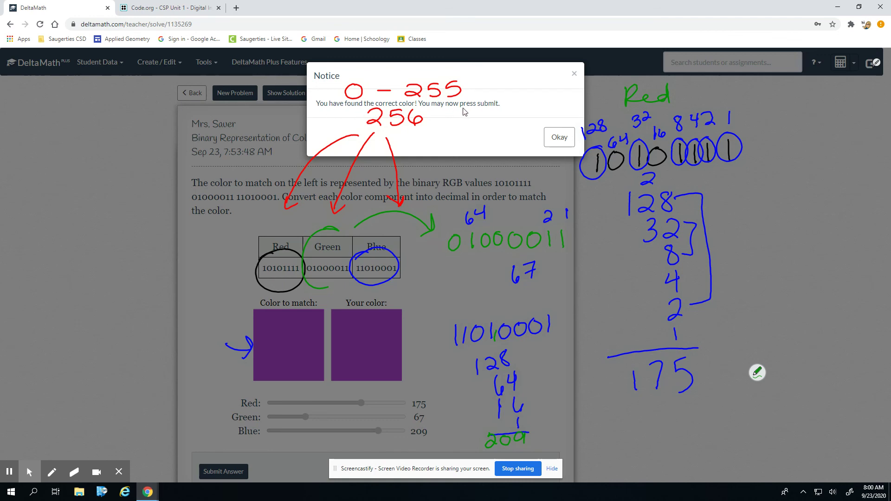
- Dismiss the correct-colour notice and submit rgb(175, 67, 209), confirming in Verify Solution
left_click(559, 136)
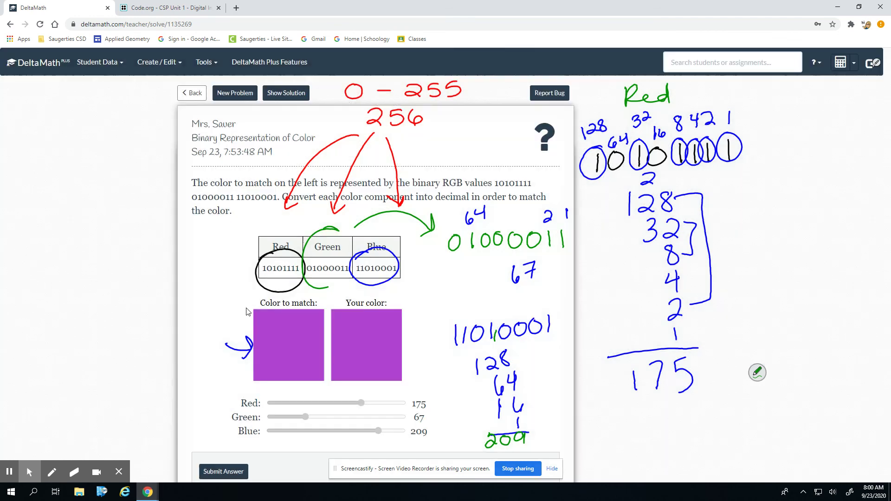
left_click(227, 475)
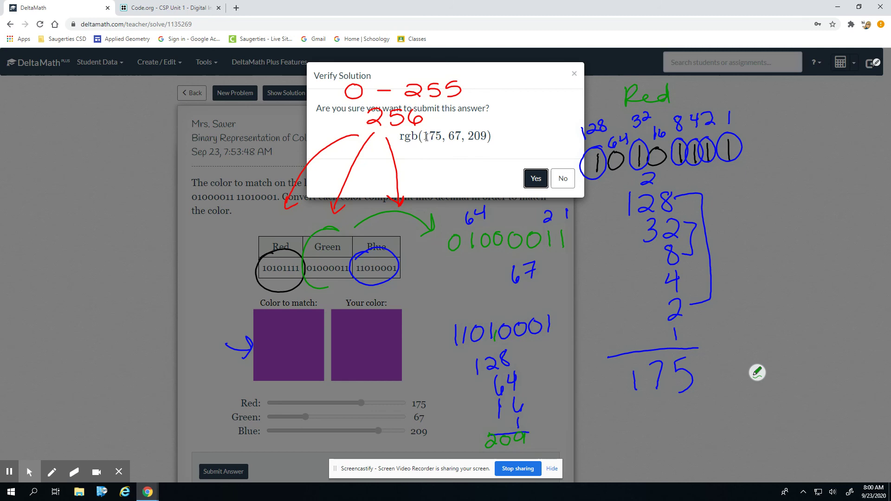
left_click(530, 179)
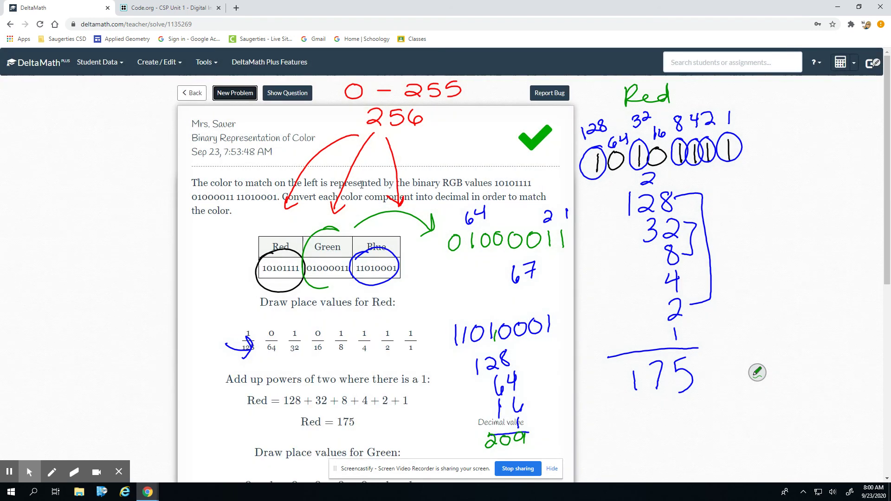